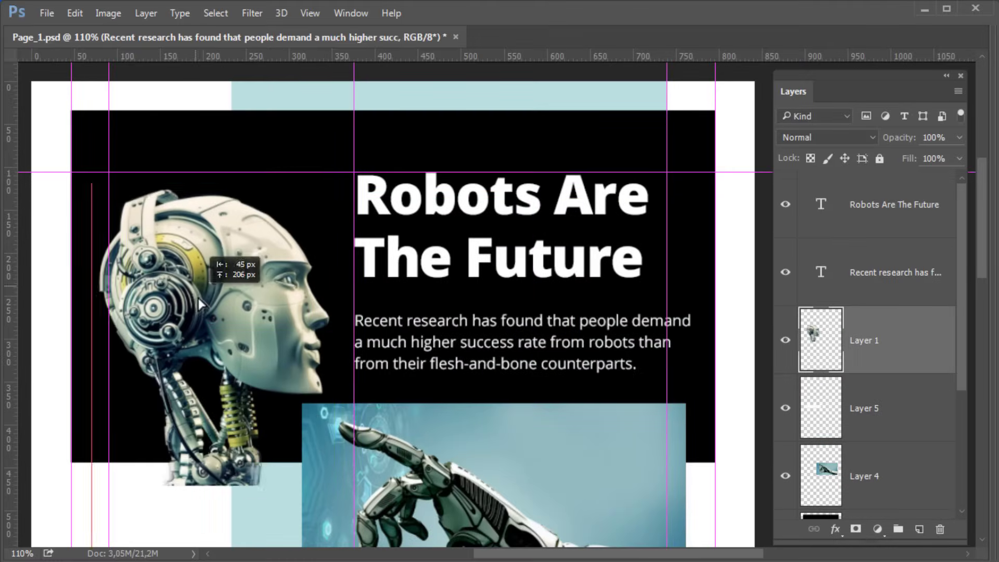
Move the robot head image up and right, and nudge the 'Robots Are The Future' headline lower
drag(199, 305, 209, 287)
drag(446, 224, 446, 233)
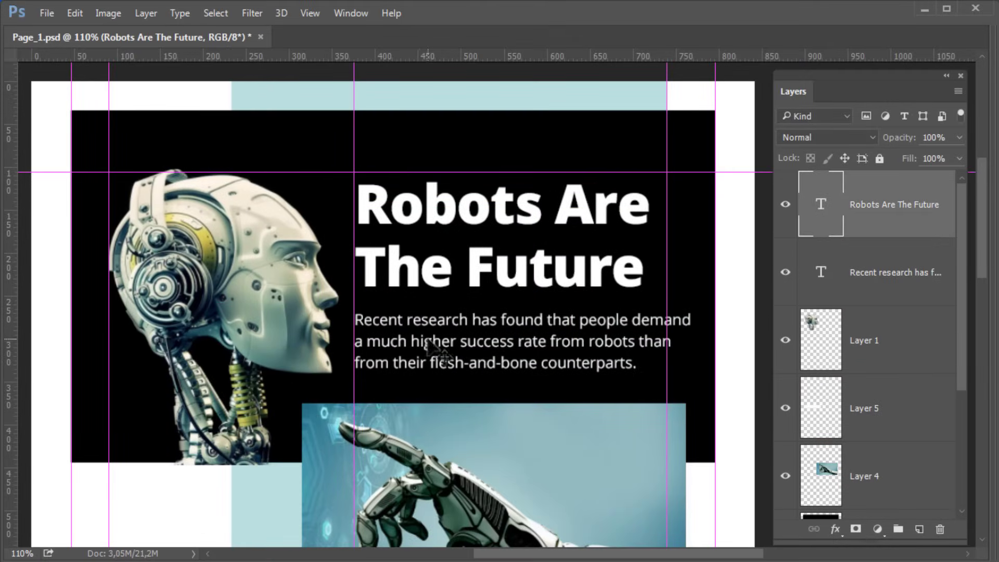